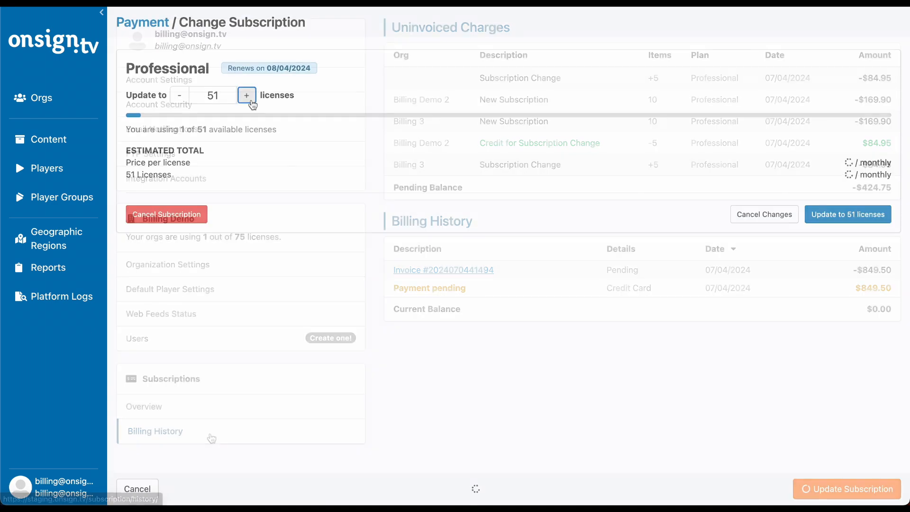
Raise the Professional subscription from the account's change page to 55 licenses
left_click(251, 100)
left_click(251, 101)
left_click(251, 101)
left_click(252, 101)
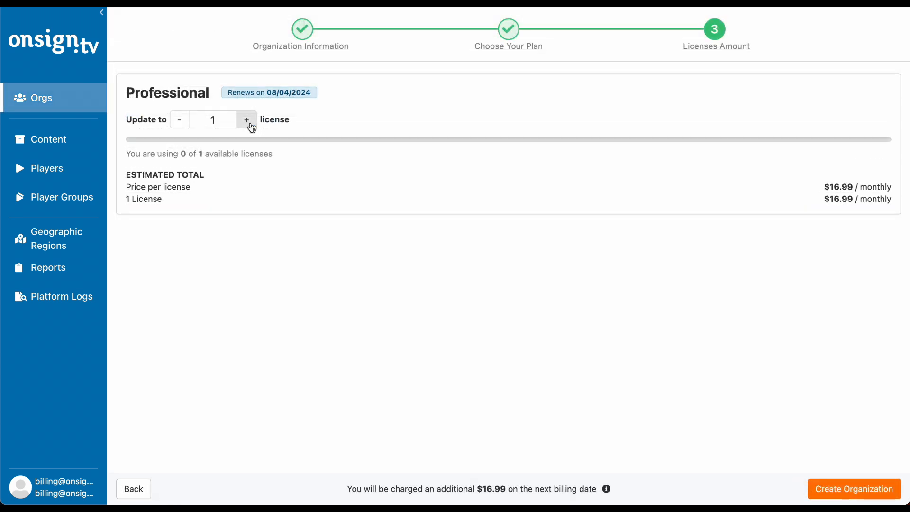
Raise the license amount of the new organization's Professional plan to 10
left_click(250, 124)
left_click(250, 124)
left_click(251, 125)
left_click(250, 124)
left_click(251, 125)
left_click(250, 125)
left_click(251, 125)
left_click(251, 125)
left_click(252, 125)
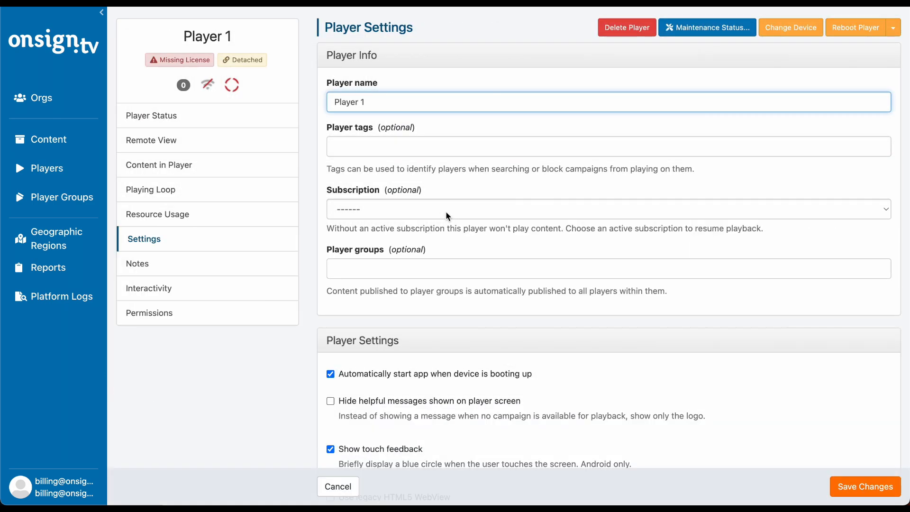
Open the subscription choices in Player 1's settings
left_click(446, 211)
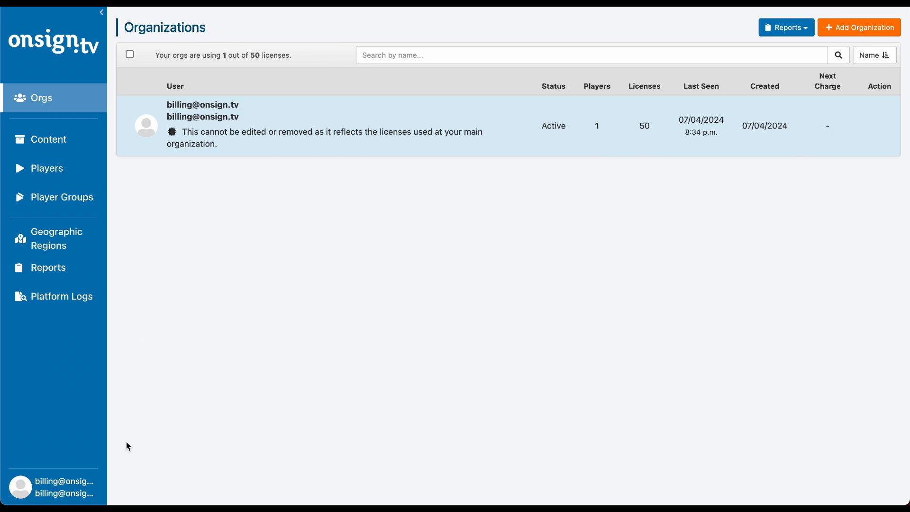
Increase the main account's Professional subscription to 55 licenses, save the updated subscription, and open the billing history
left_click(66, 493)
left_click(169, 463)
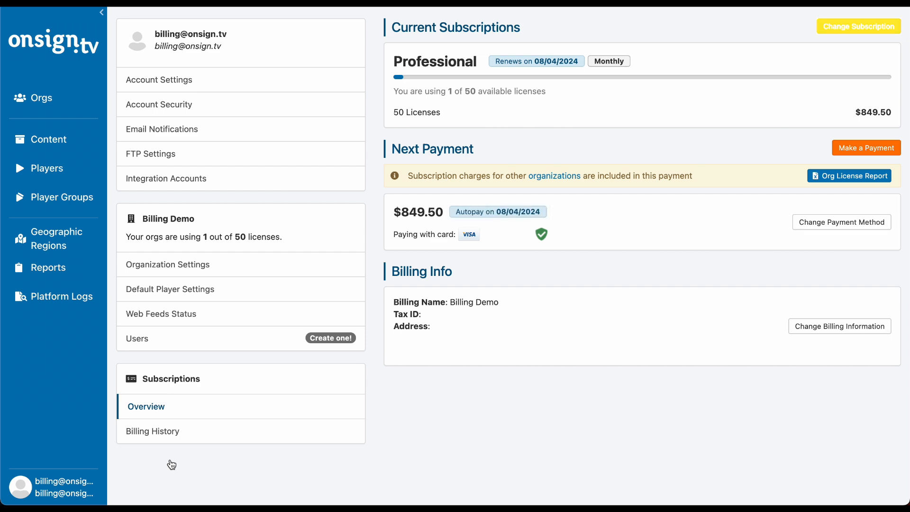
left_click(858, 27)
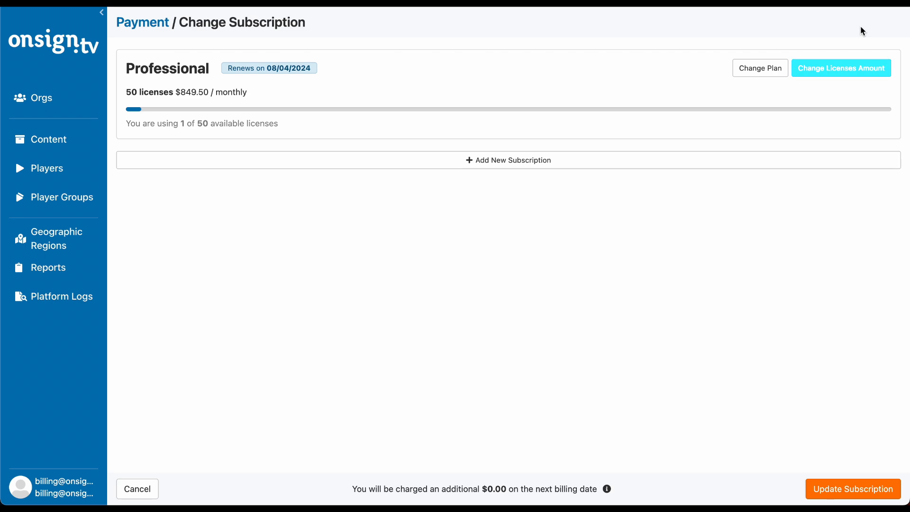
left_click(823, 71)
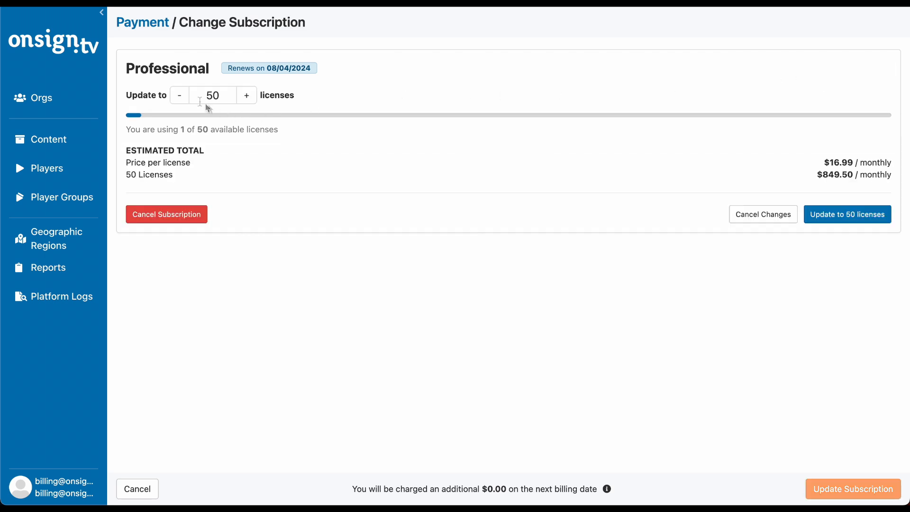
left_click(254, 101)
left_click(254, 102)
left_click(254, 101)
left_click(254, 101)
left_click(254, 101)
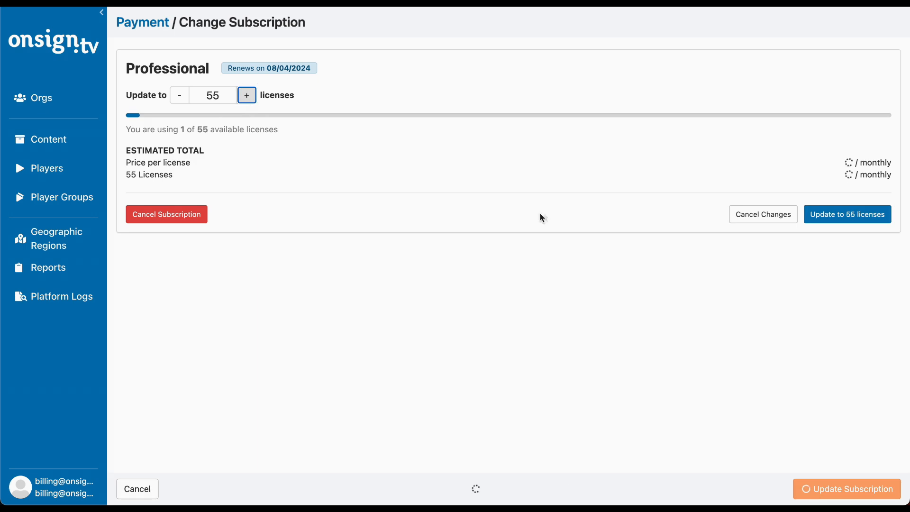
left_click(832, 219)
left_click(830, 488)
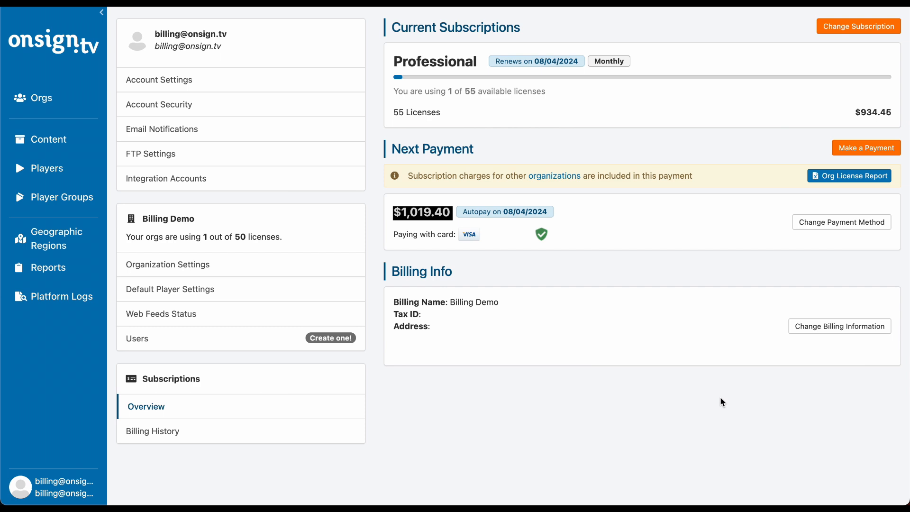
left_click(185, 432)
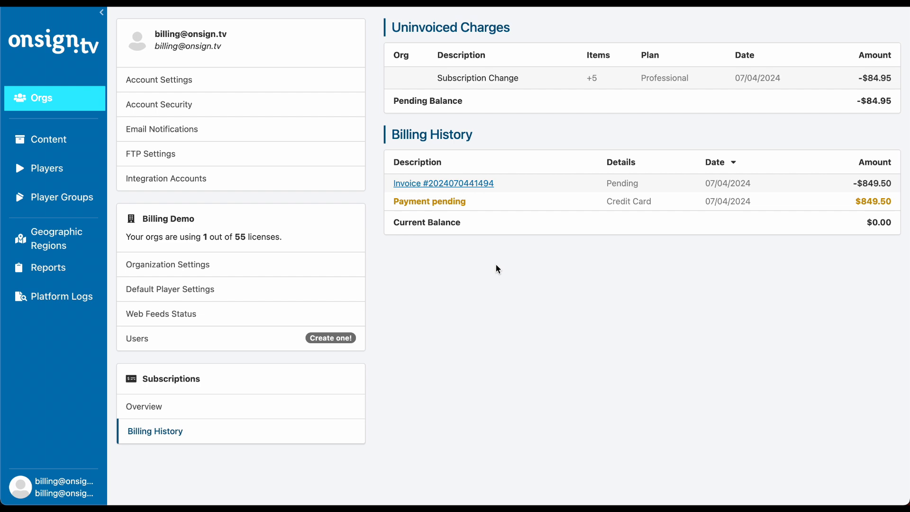
Start adding an organization named Billing Demo 2 with owner name Billing 2, filling in its email and password
left_click(53, 98)
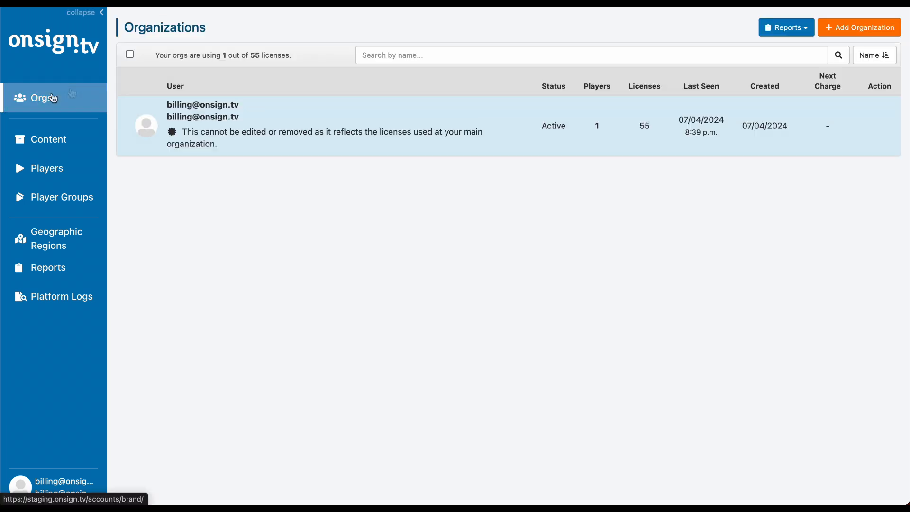
left_click(871, 28)
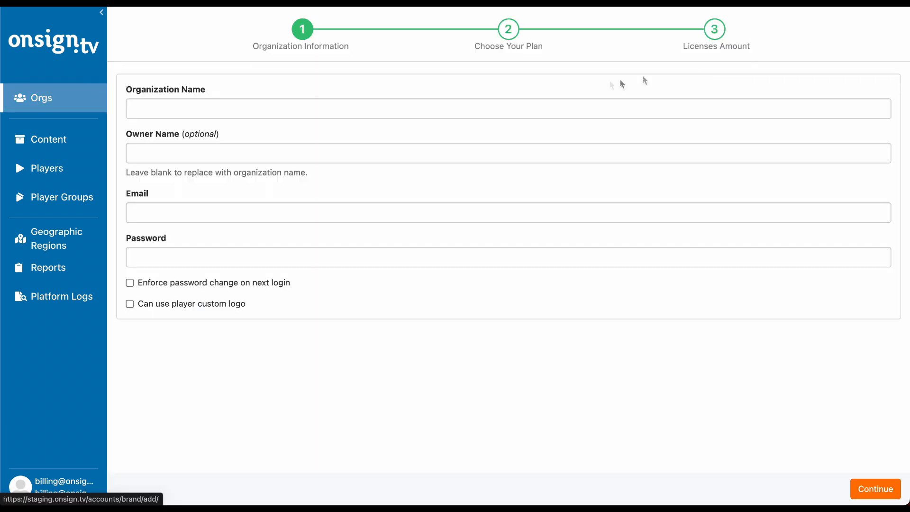
left_click(322, 103)
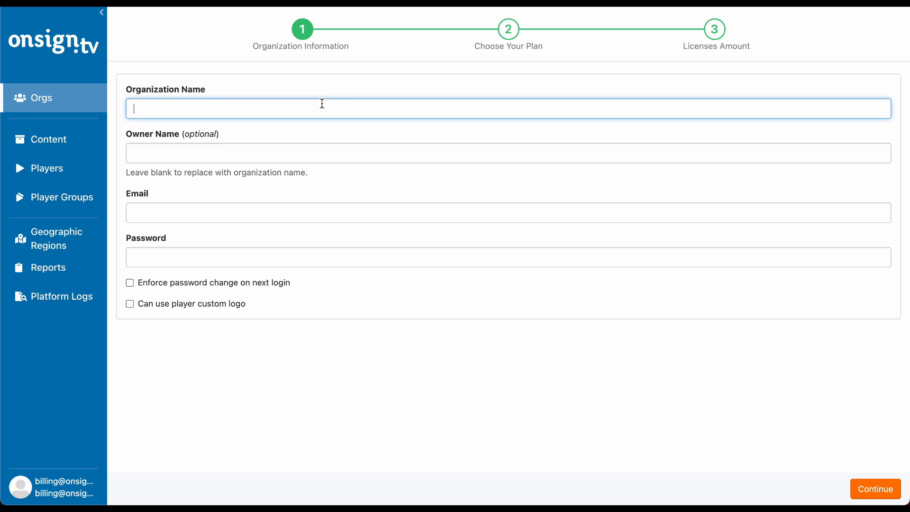
type("Billing Demo 2")
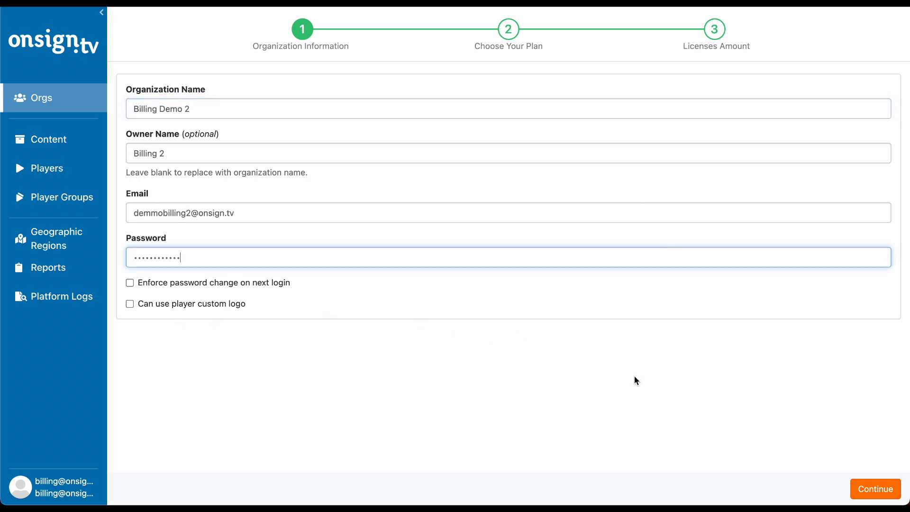
left_click(876, 489)
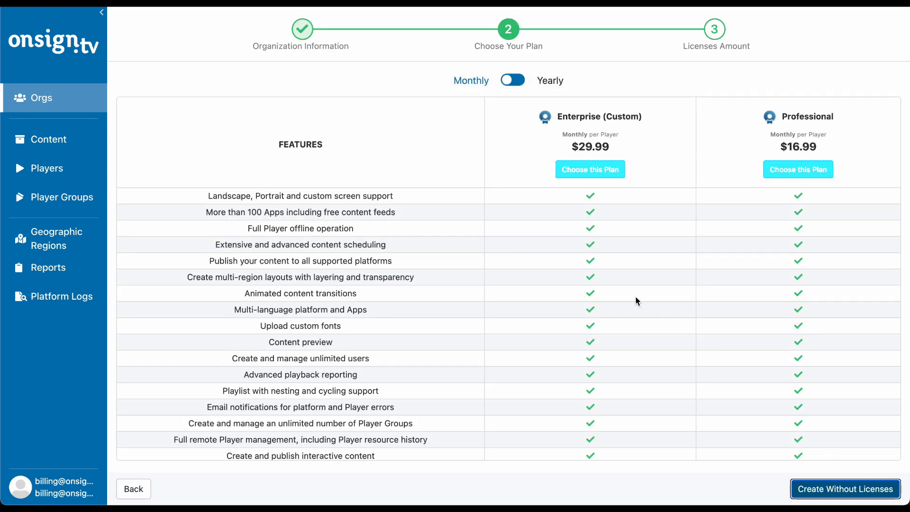
Choose the monthly Professional plan with 10 licenses for Billing Demo 2 and create the organization
left_click(806, 173)
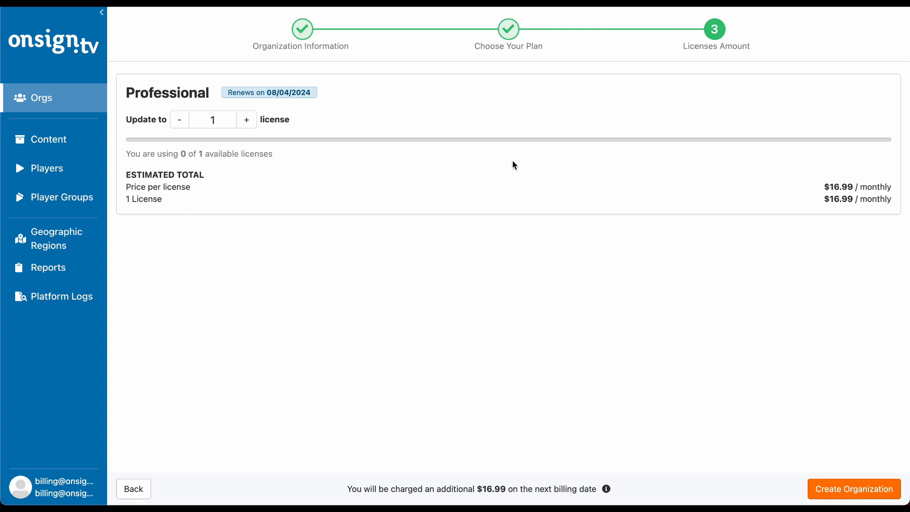
left_click(247, 120)
left_click(247, 120)
left_click(247, 120)
left_click(246, 120)
left_click(246, 121)
left_click(246, 120)
left_click(247, 121)
left_click(248, 122)
left_click(248, 122)
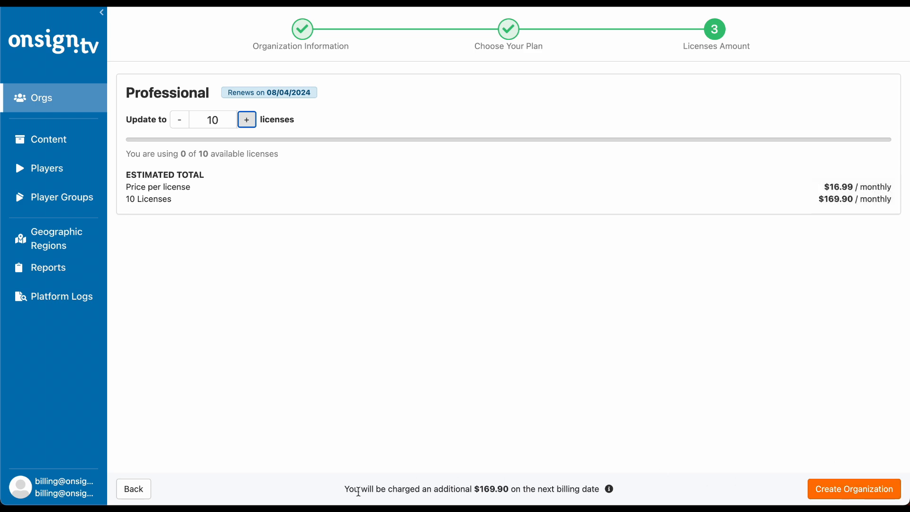
left_click_drag(346, 490, 452, 496)
left_click(865, 495)
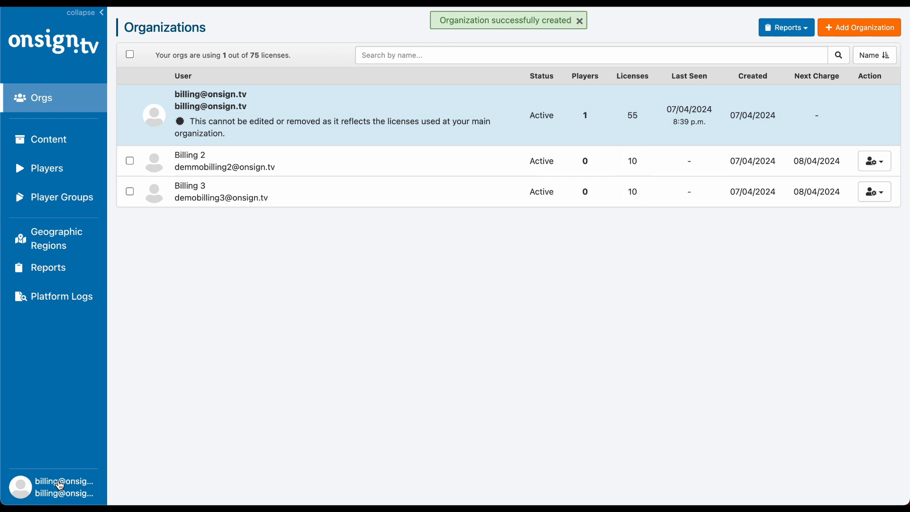
Reduce the Billing Demo 2 organization's Professional subscription to 5 licenses and save the organization
left_click(875, 161)
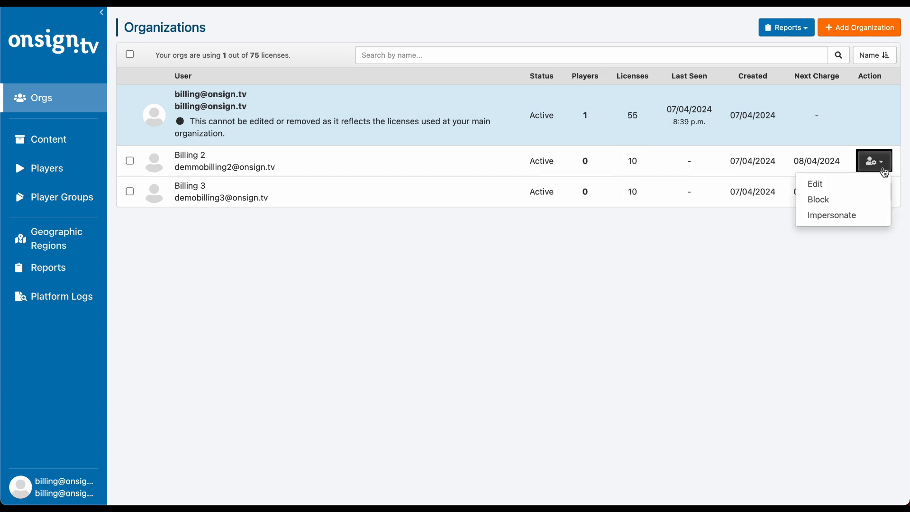
left_click(832, 187)
left_click(836, 358)
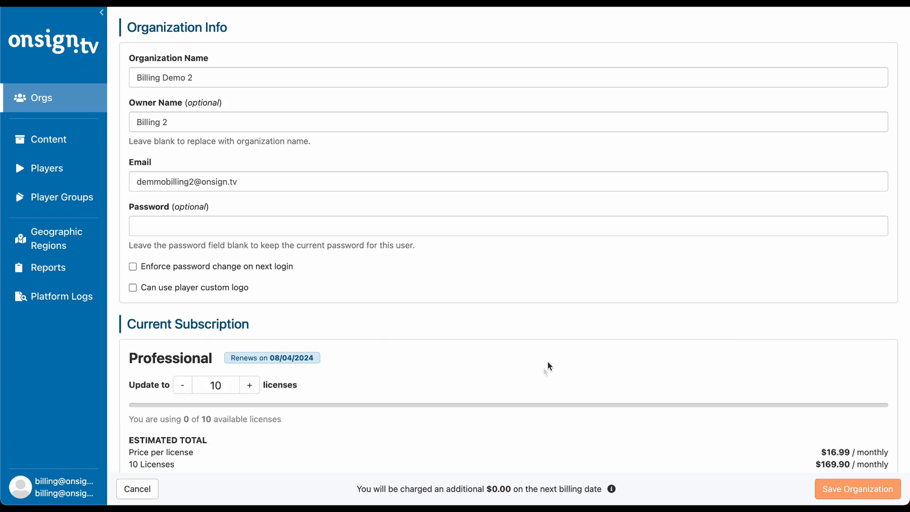
left_click(183, 386)
left_click(183, 386)
left_click(184, 387)
left_click(183, 387)
left_click(183, 388)
scroll(450, 379, "down", 1)
left_click_drag(379, 489, 523, 494)
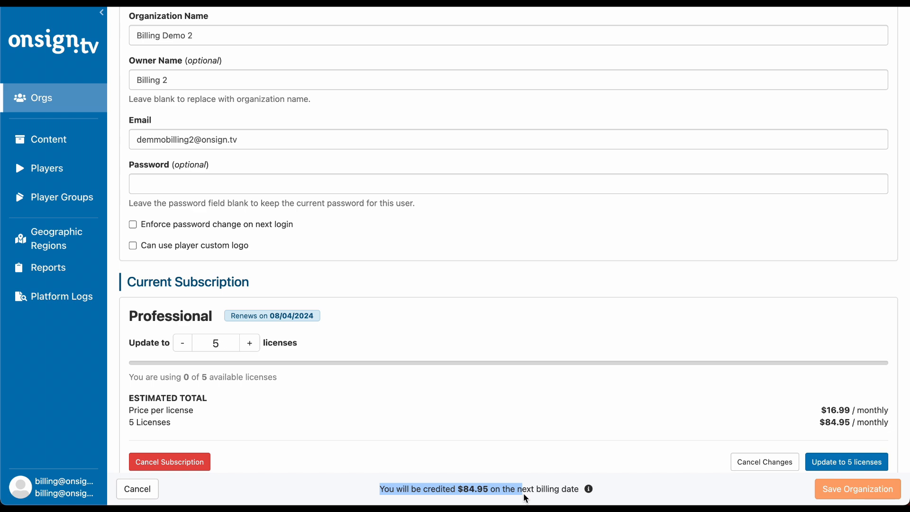
left_click(846, 461)
left_click(862, 493)
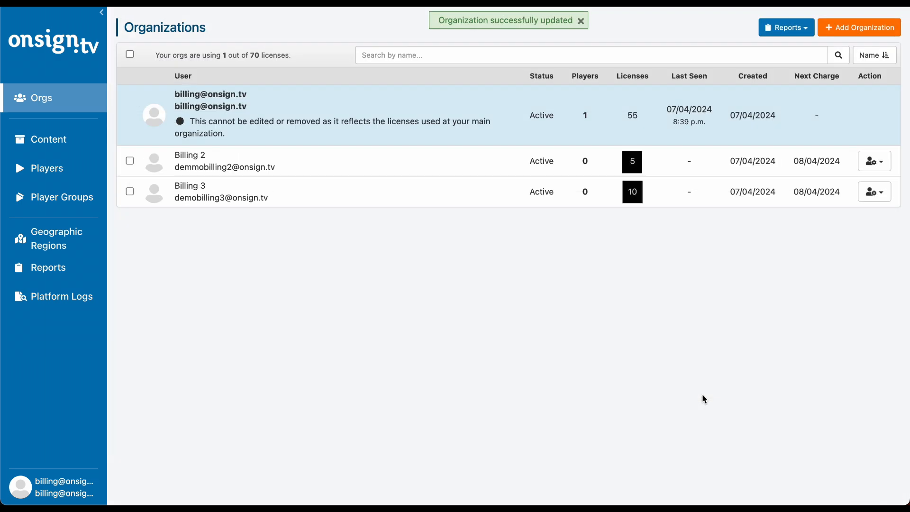
Review the main account's next payment in the subscription overview and the uninvoiced charges in the billing history
left_click(71, 487)
left_click(174, 468)
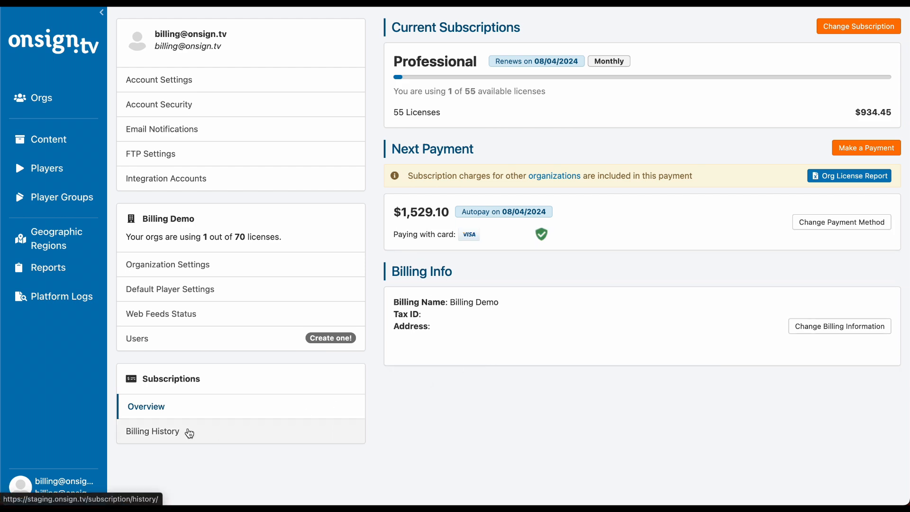
left_click(189, 433)
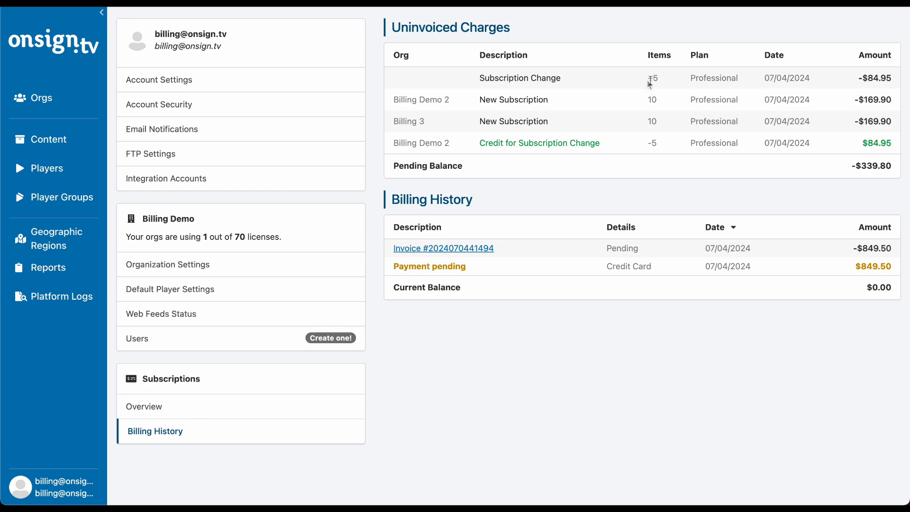
Edit the Billing 3 organization and update its Professional subscription to 15 licenses
left_click(49, 100)
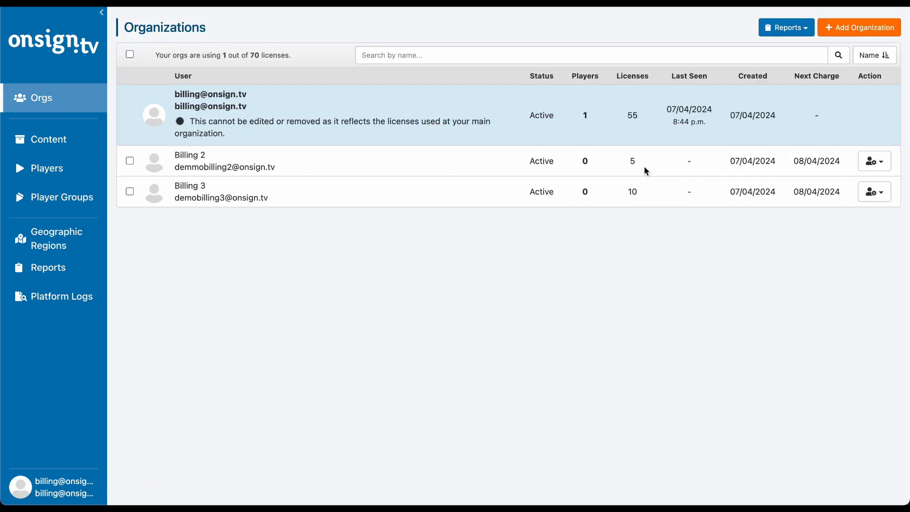
left_click(881, 193)
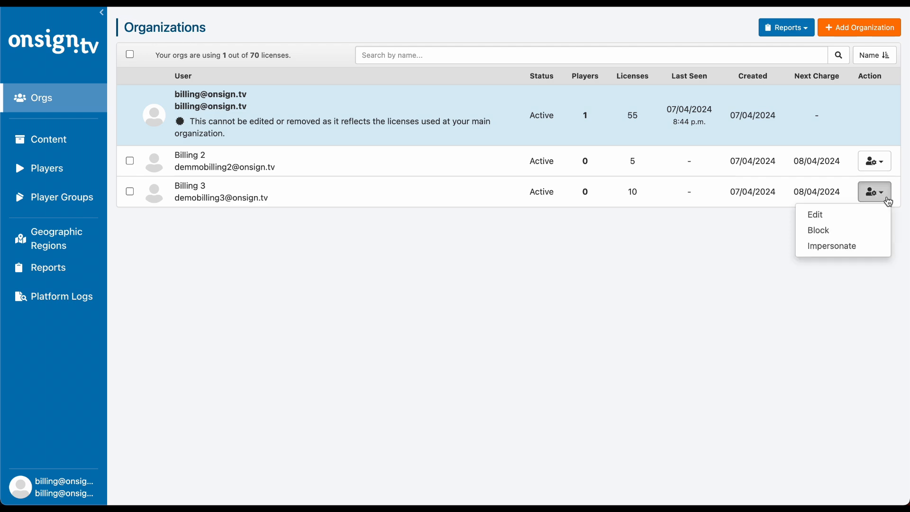
left_click(832, 215)
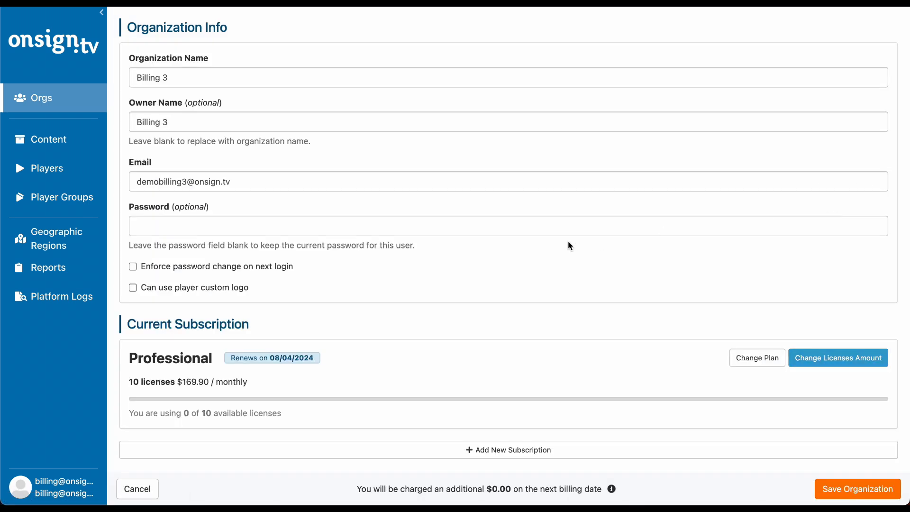
left_click(840, 363)
left_click(249, 384)
left_click(250, 384)
left_click(249, 385)
left_click(249, 385)
left_click(249, 384)
scroll(654, 417, "down", 3)
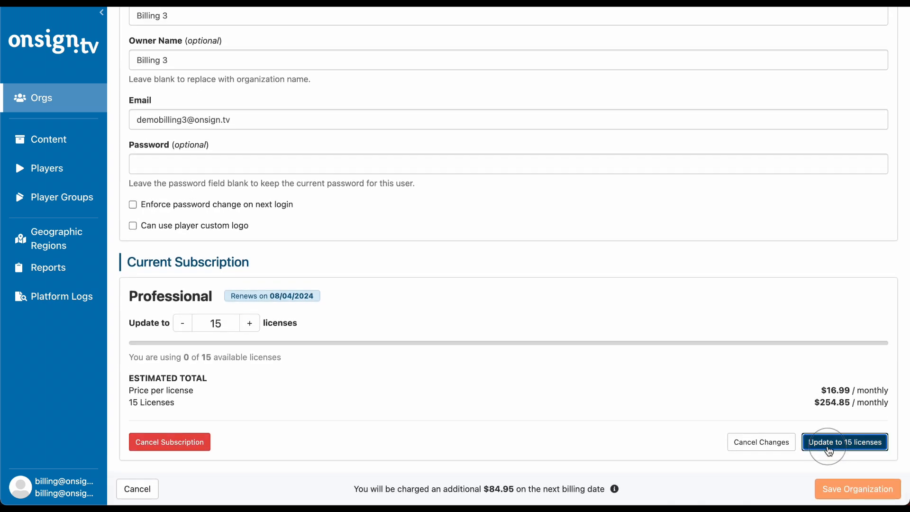
left_click(844, 441)
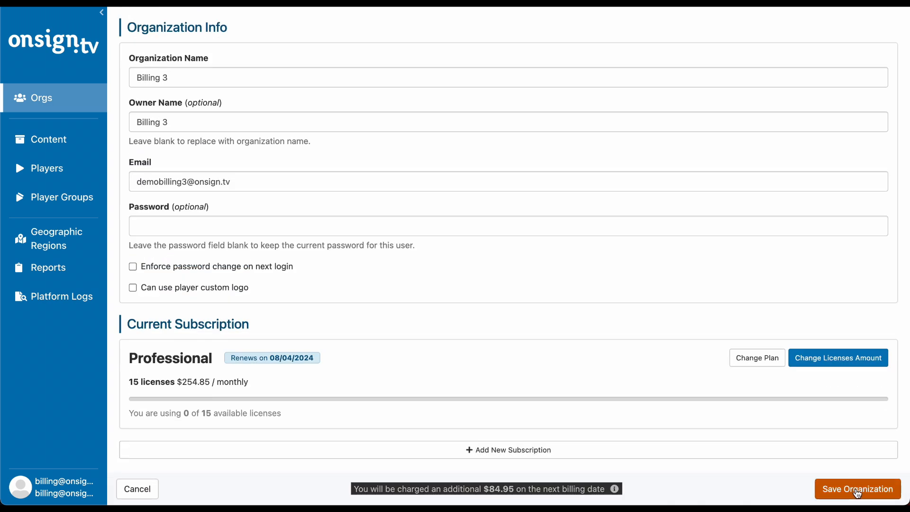
Check the additional charge for the next billing date and save the Billing 3 organization
left_click_drag(358, 491, 484, 495)
left_click(484, 495)
triple_click(497, 497)
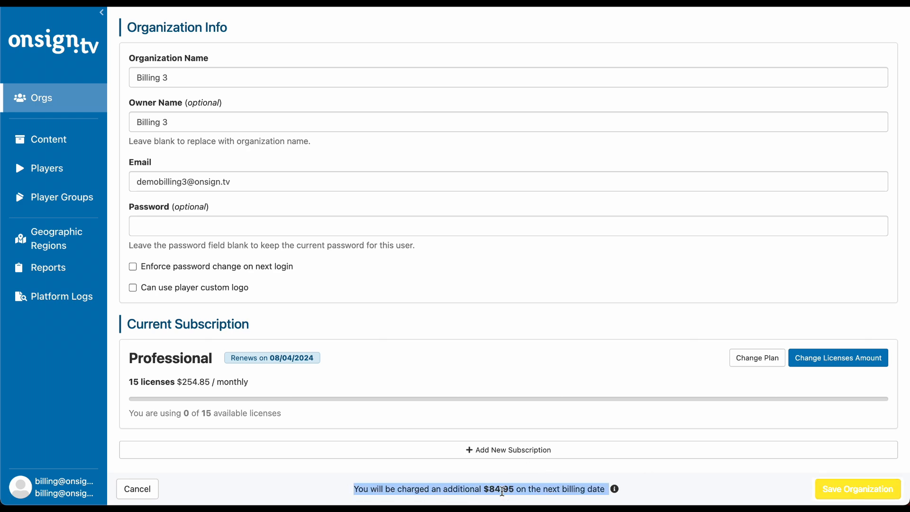
left_click(845, 499)
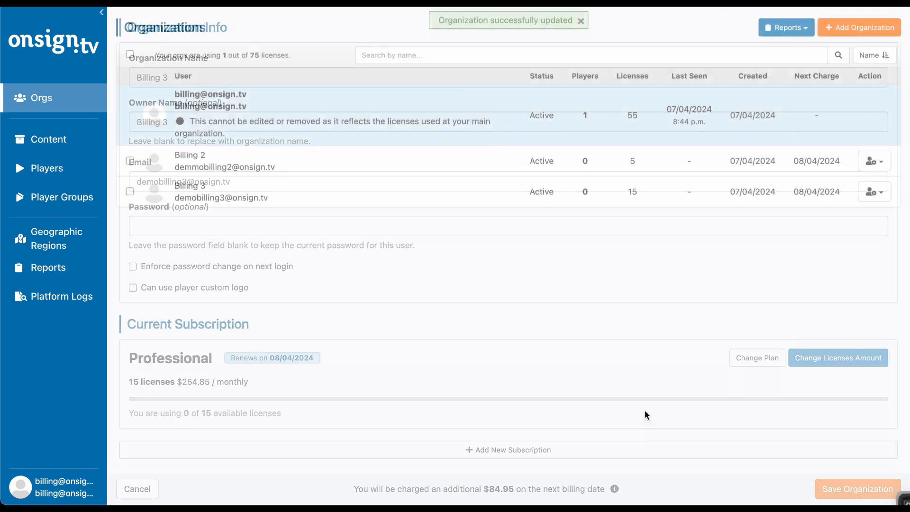
Return to the account's subscription overview and examine how the Billing 3 license change affects the payment and billing history
left_click(71, 490)
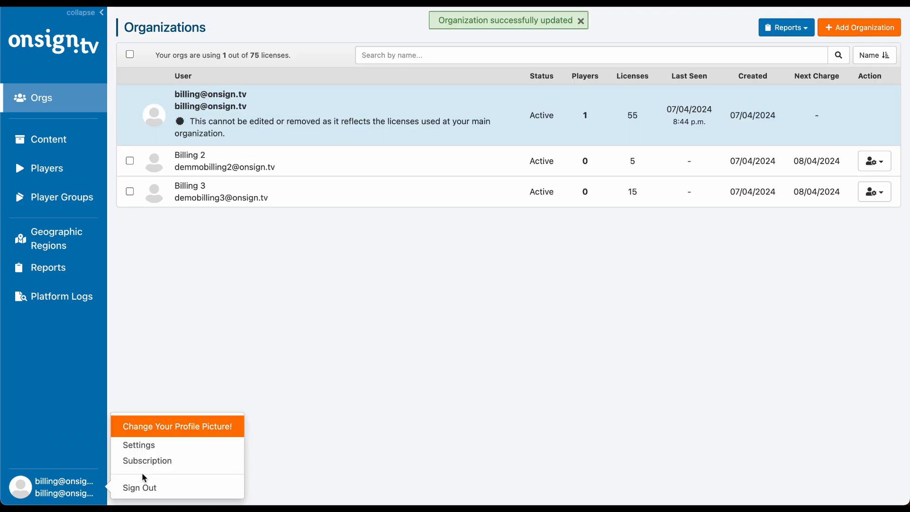
left_click(181, 470)
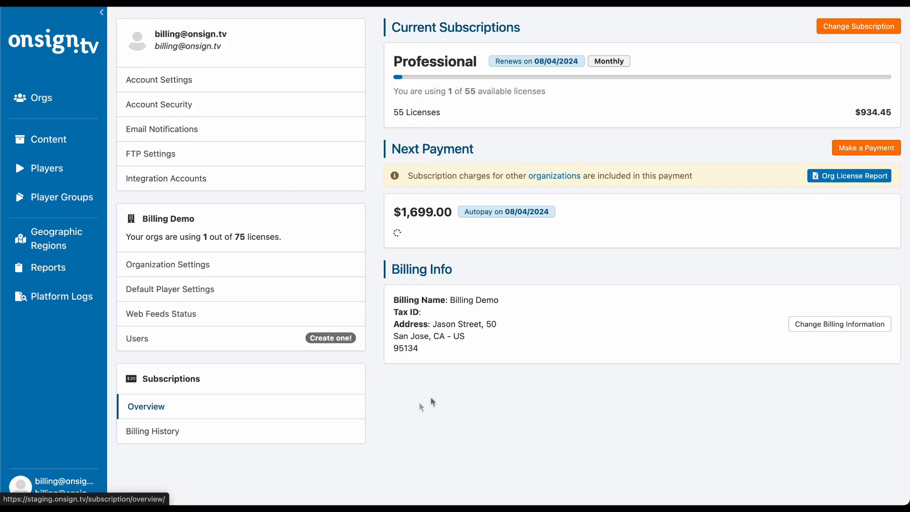
left_click(211, 436)
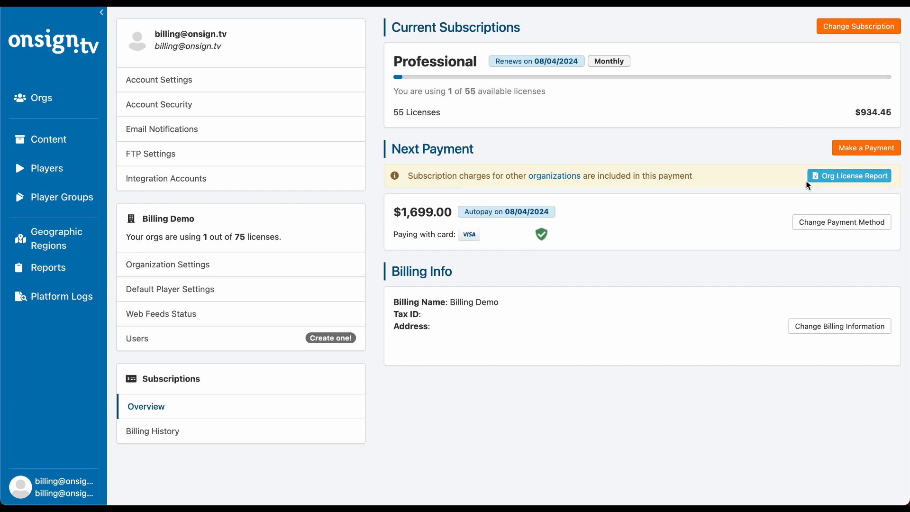
Export the organization license report from the next payment section of the subscription overview
left_click(821, 184)
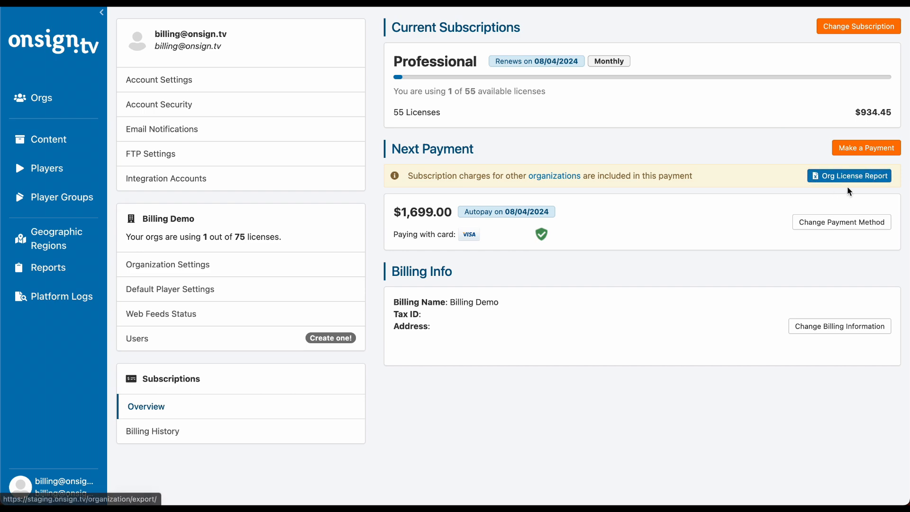
left_click_drag(512, 222, 564, 254)
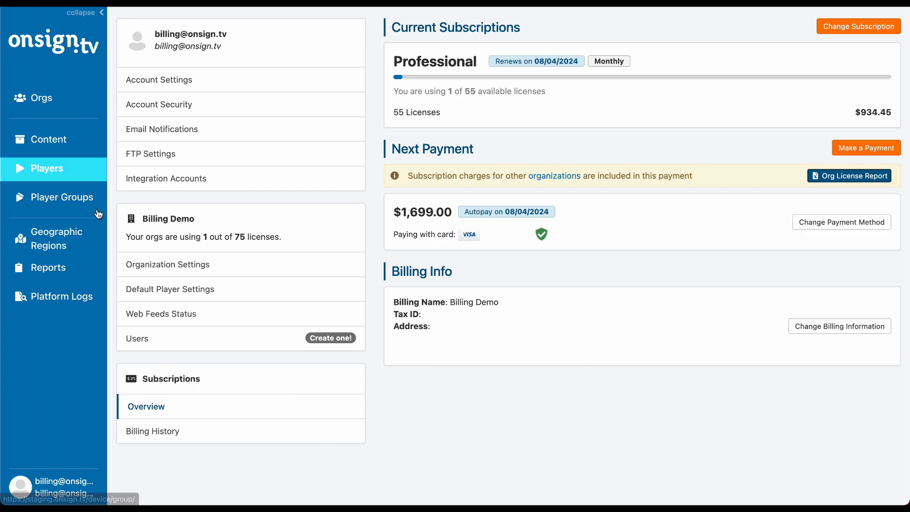
Clear the subscription in Player 1's settings, save the change and confirm the license removal
left_click(46, 170)
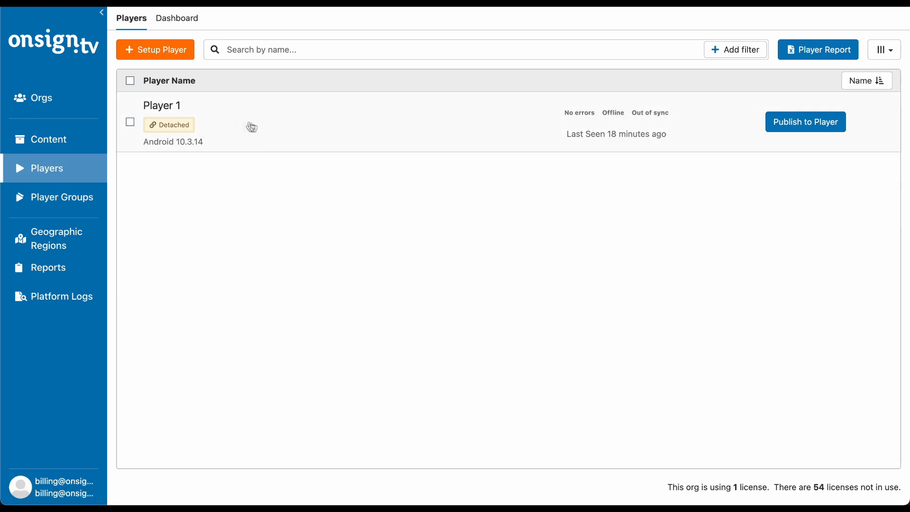
left_click(236, 134)
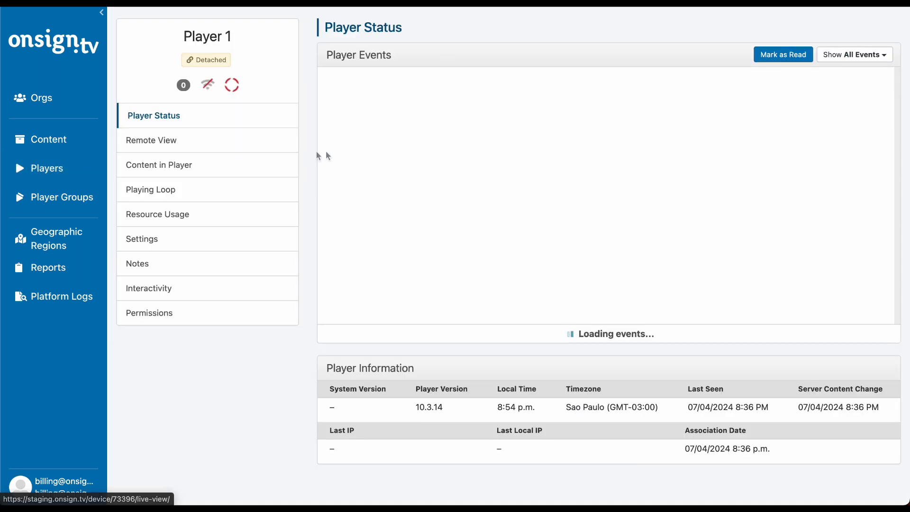
left_click(183, 239)
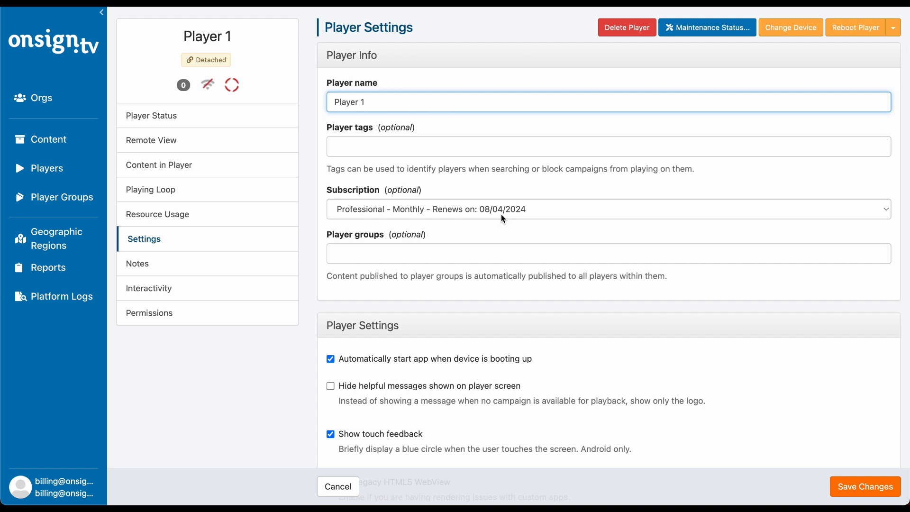
left_click(471, 209)
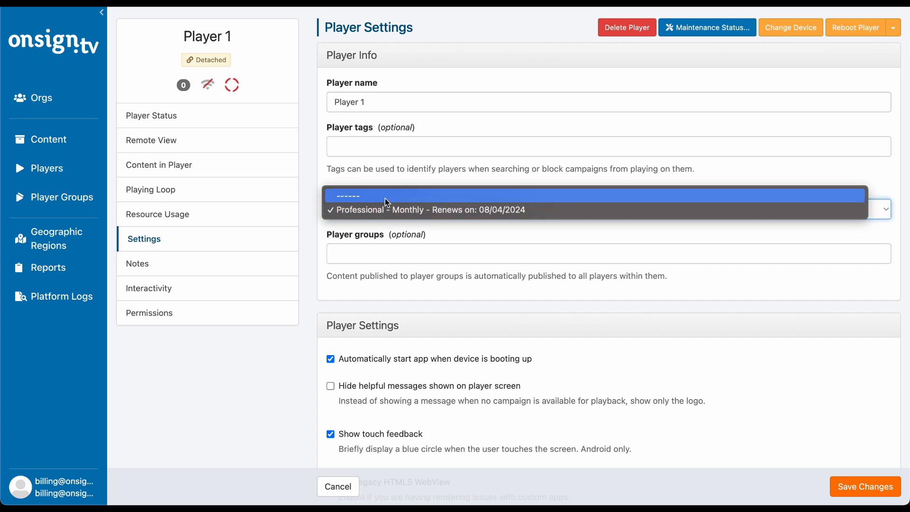
left_click(384, 198)
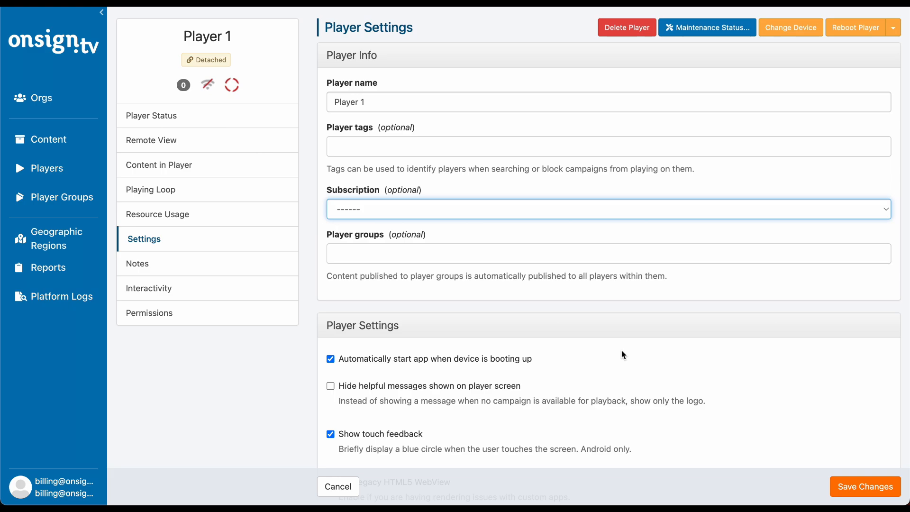
left_click(872, 486)
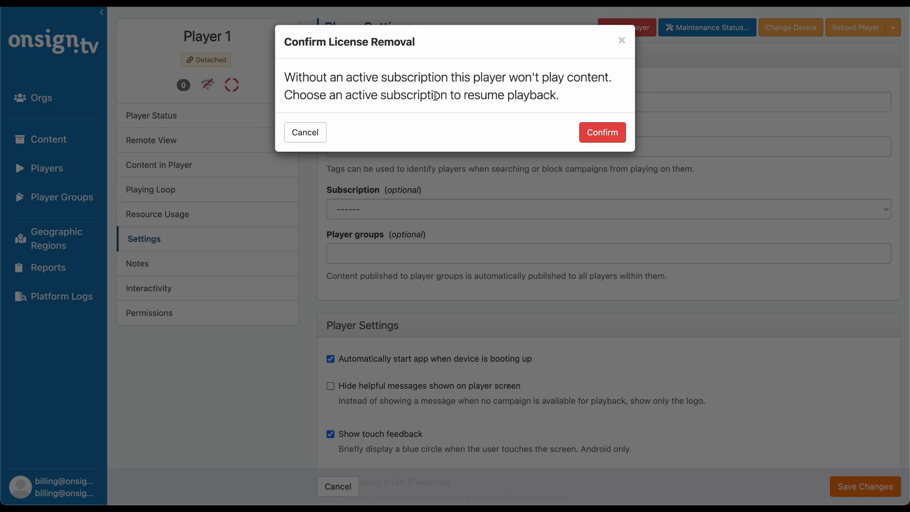
left_click(608, 132)
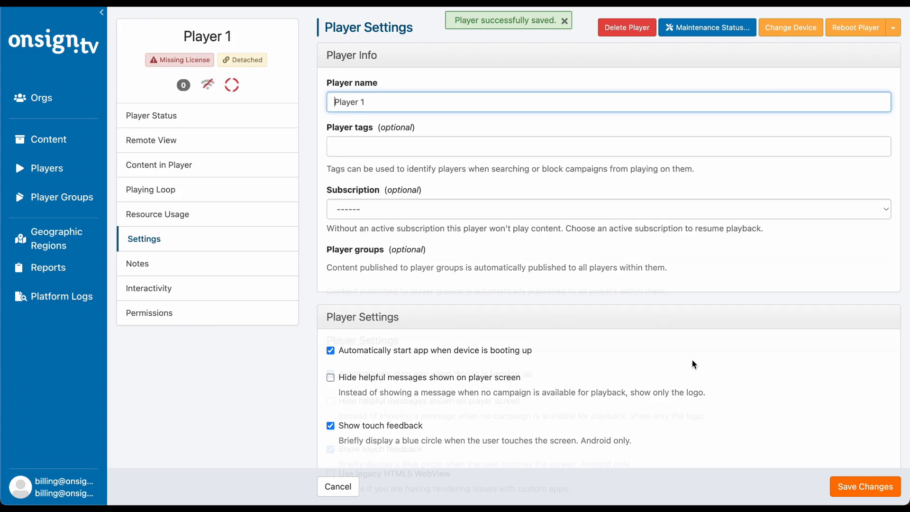
Reopen Player 1's settings from the players list, assign the Professional - Monthly subscription renewing on 08/04/2024, and save the changes
left_click(47, 172)
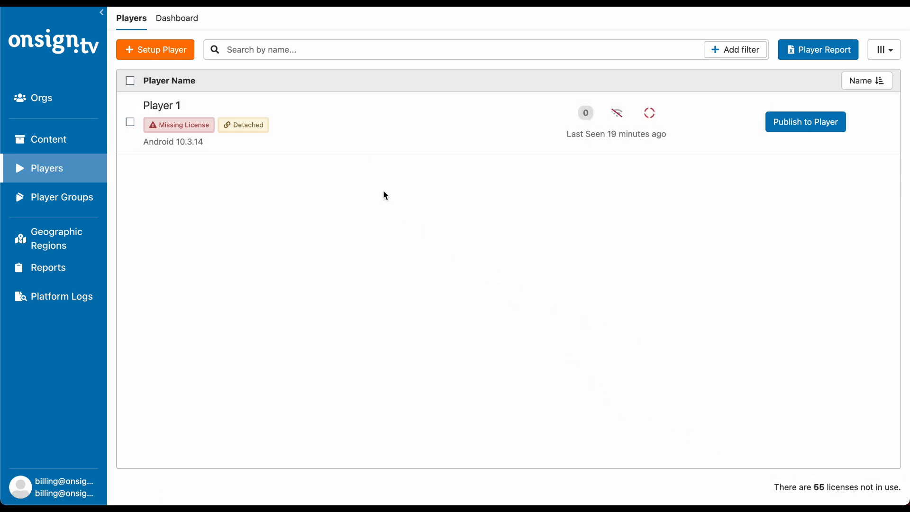
left_click(221, 112)
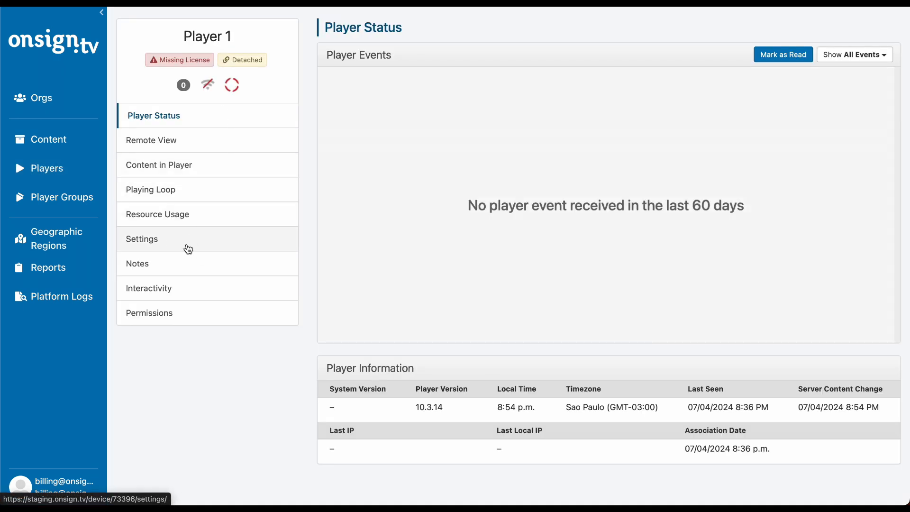
left_click(187, 245)
left_click(445, 211)
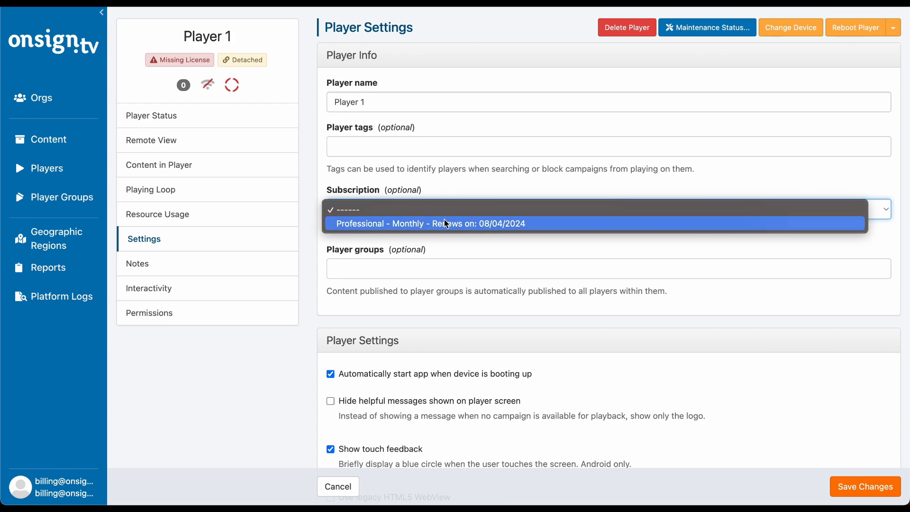
left_click(446, 223)
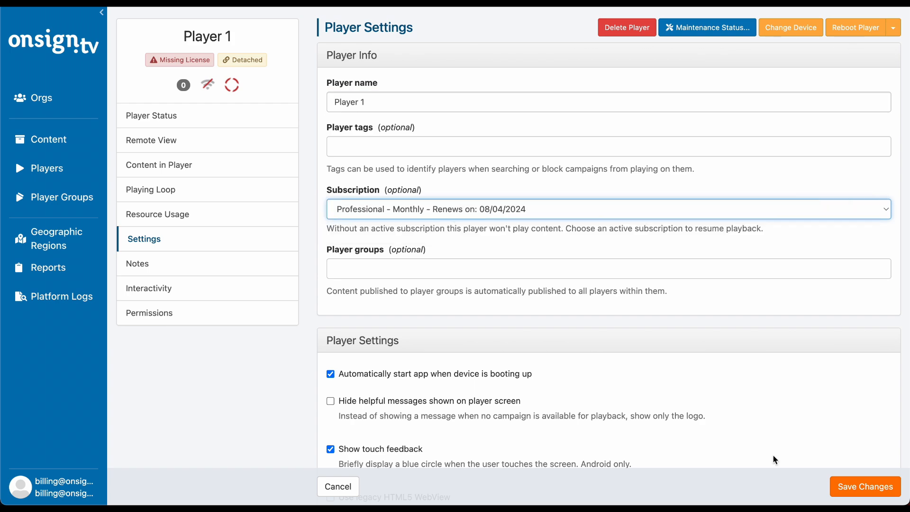
left_click(877, 496)
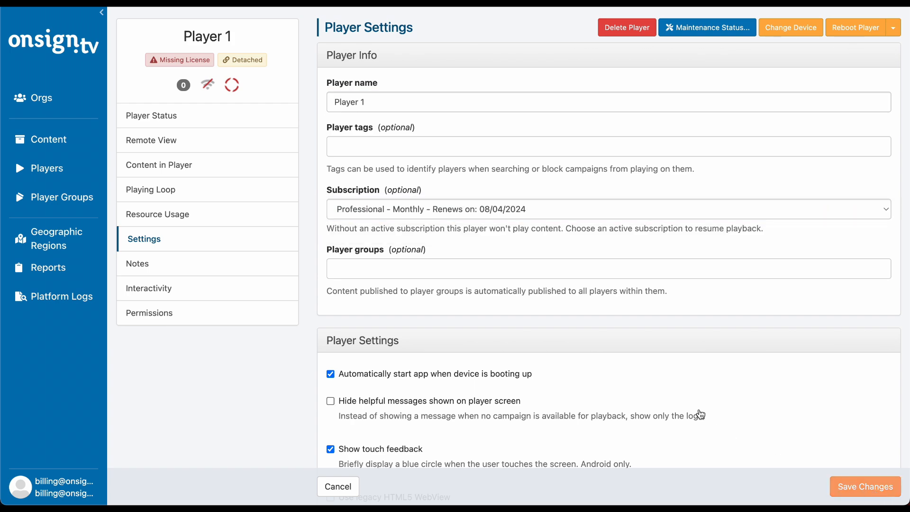